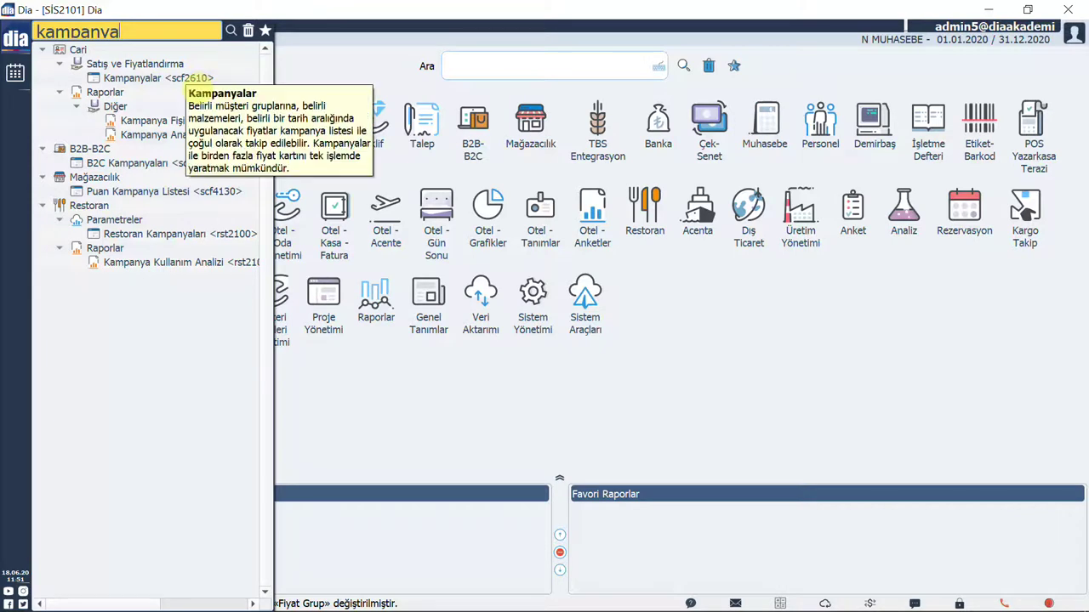
Open the Kampanyalar list and start a new material sales (Malzeme Satış) campaign.
click(198, 79)
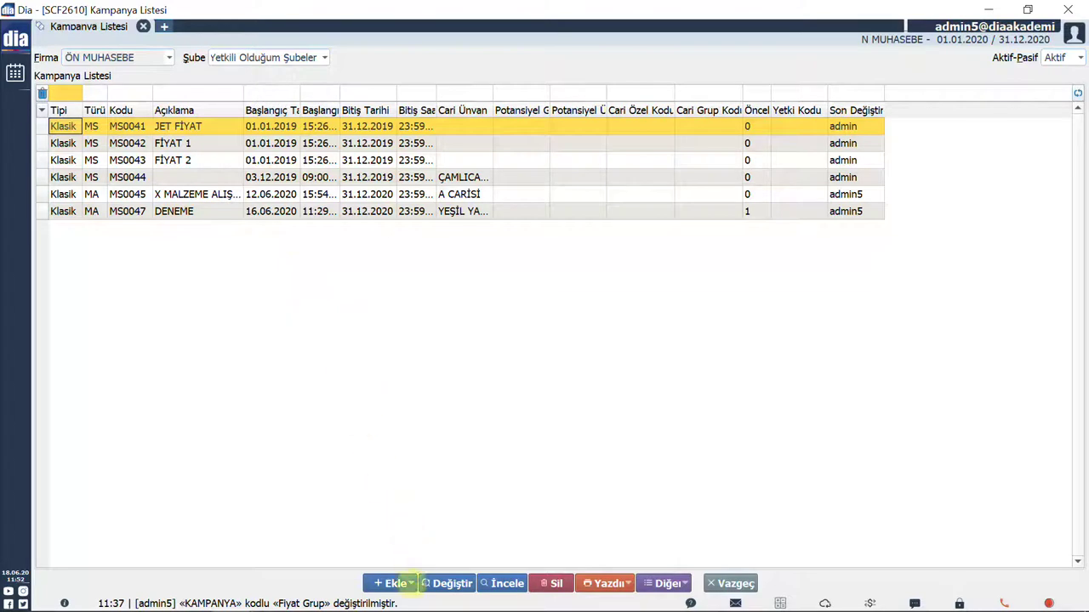
click(391, 584)
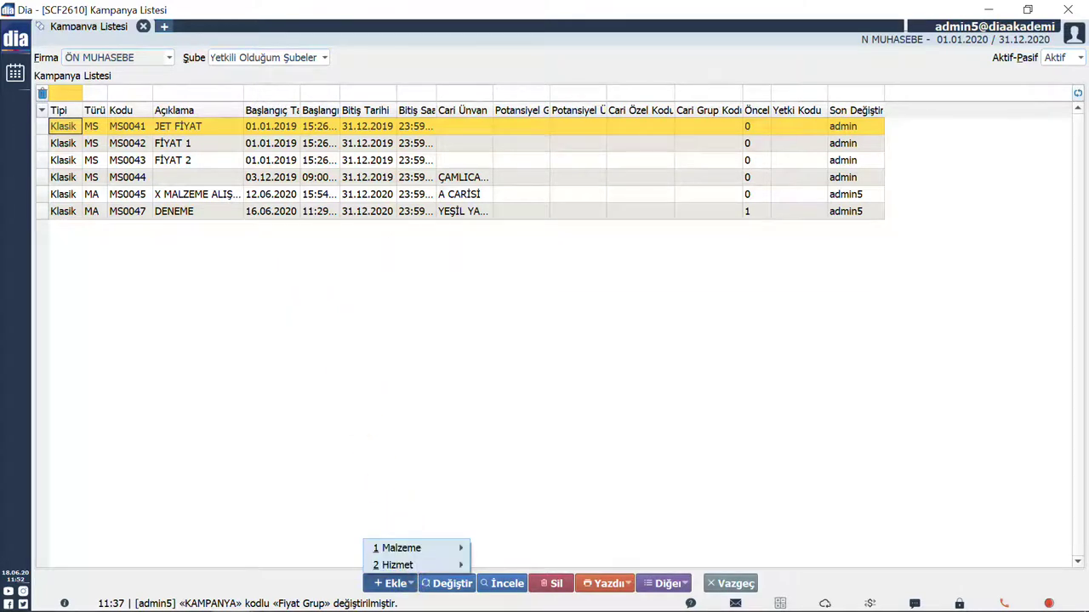
mouse_move(417, 548)
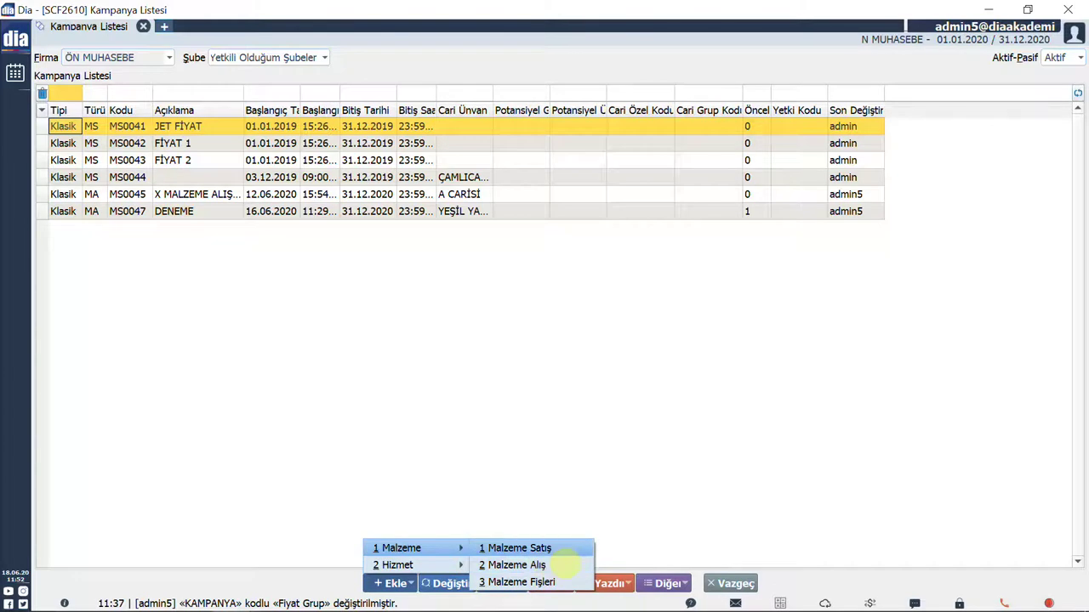
click(553, 549)
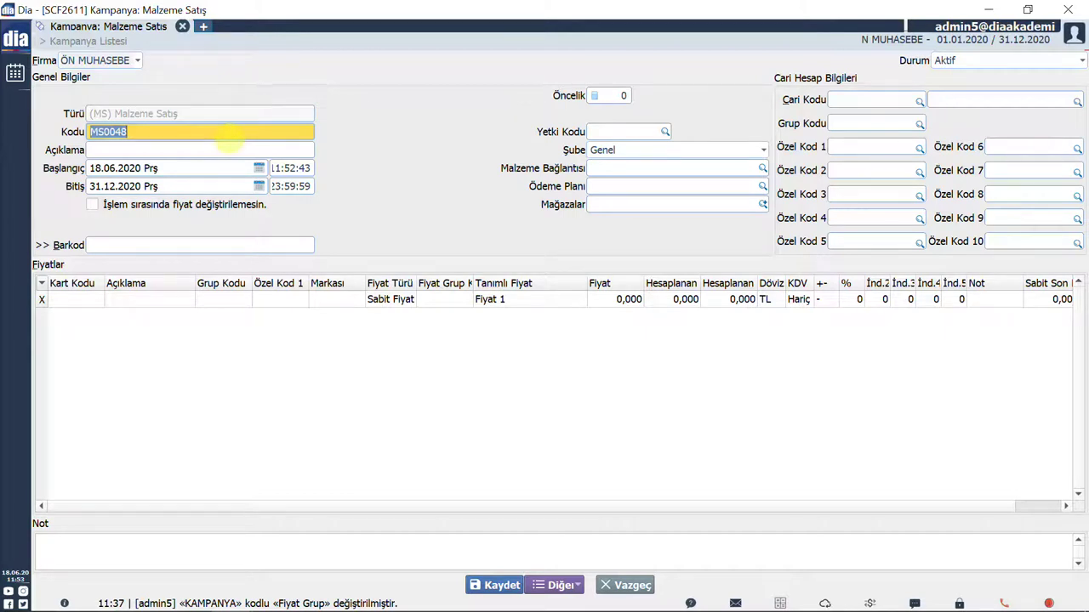
Enter %50 YAZ KAMPANYASI as the campaign description and set its end date to 30.08.2020.
key(Tab)
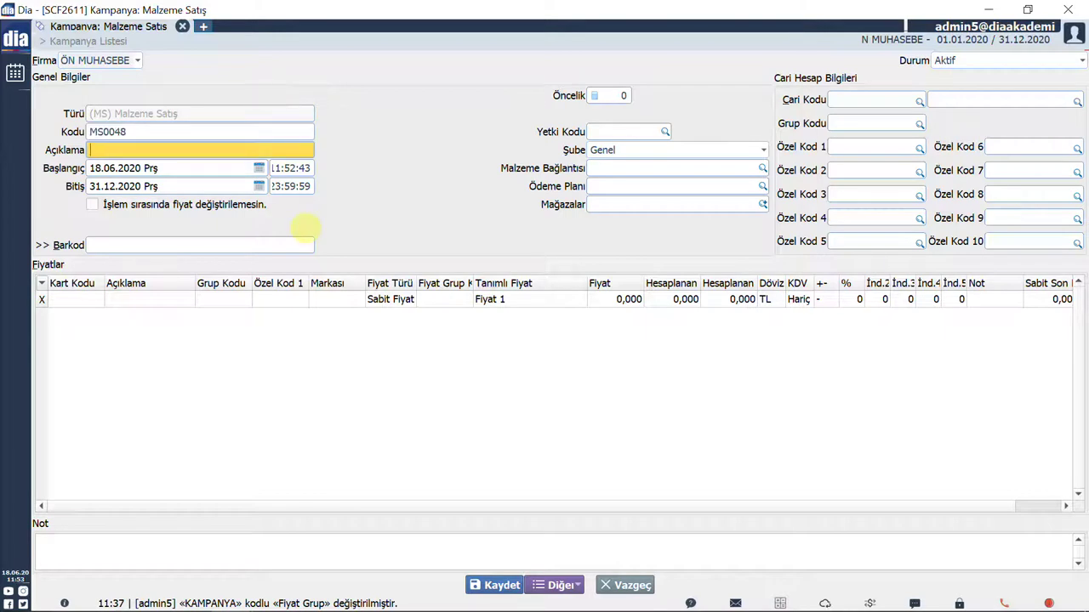
text(%50 YAZ KAMPANYASI)
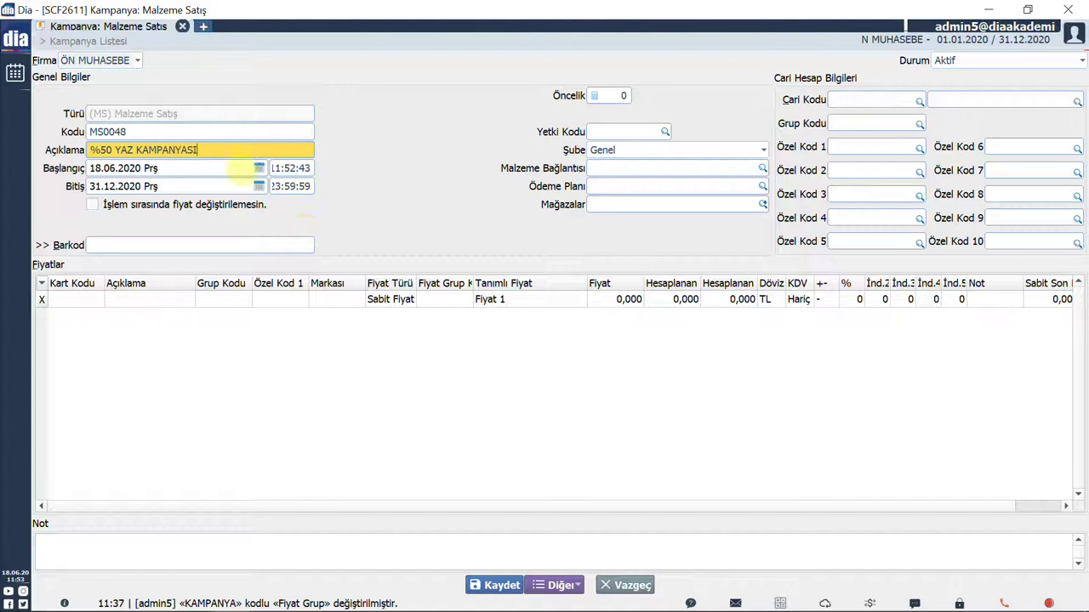
click(259, 186)
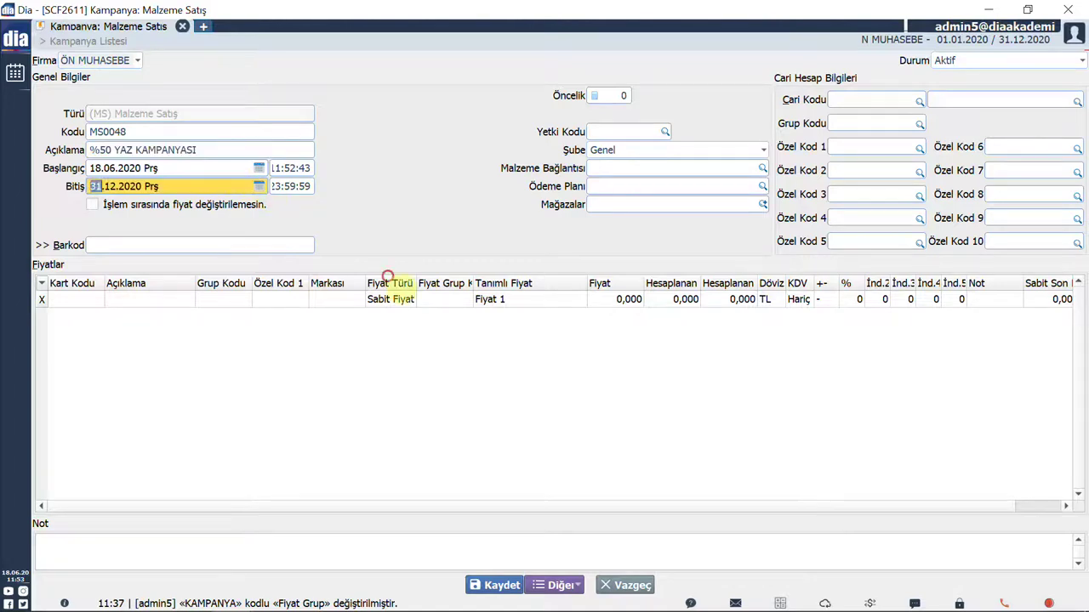
click(73, 213)
click(74, 214)
click(73, 213)
click(74, 214)
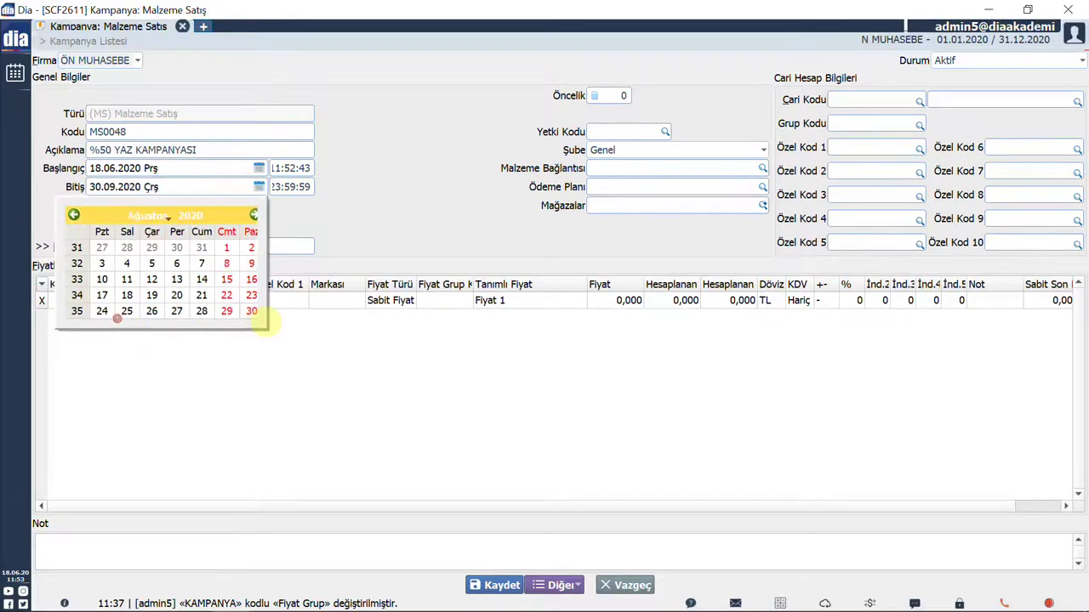
click(251, 309)
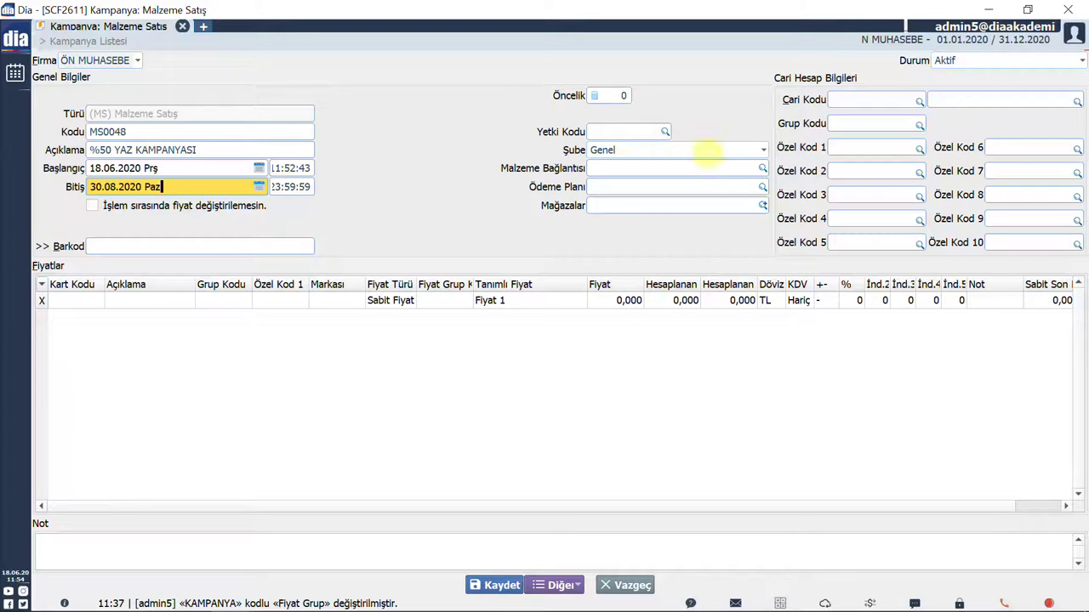
Keep the campaign's branch as Genel and choose YEŞİL YAPI A.Ş. as its current account.
click(763, 150)
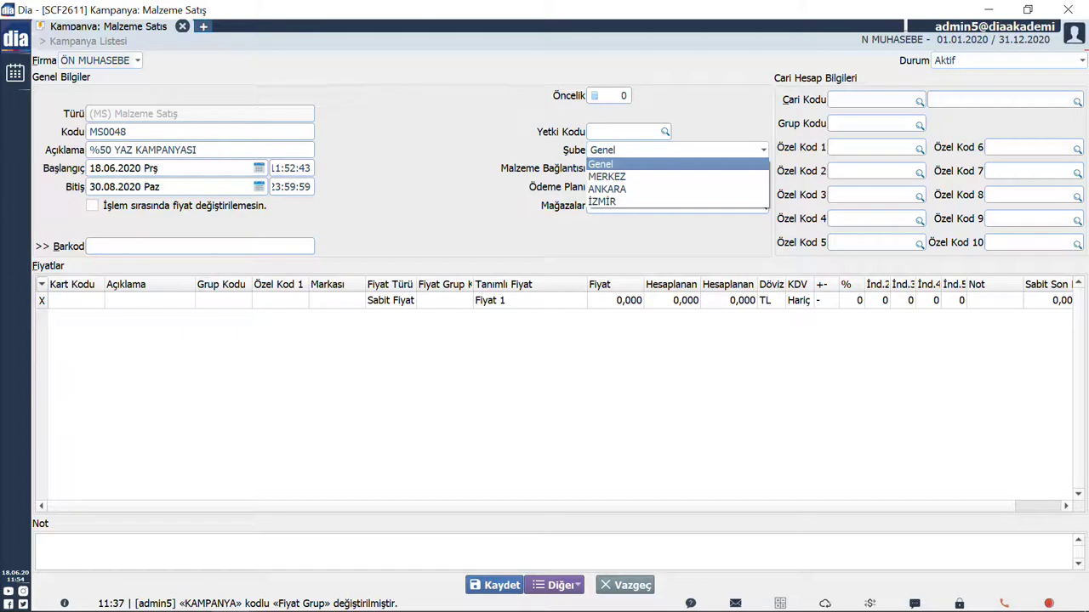
click(762, 150)
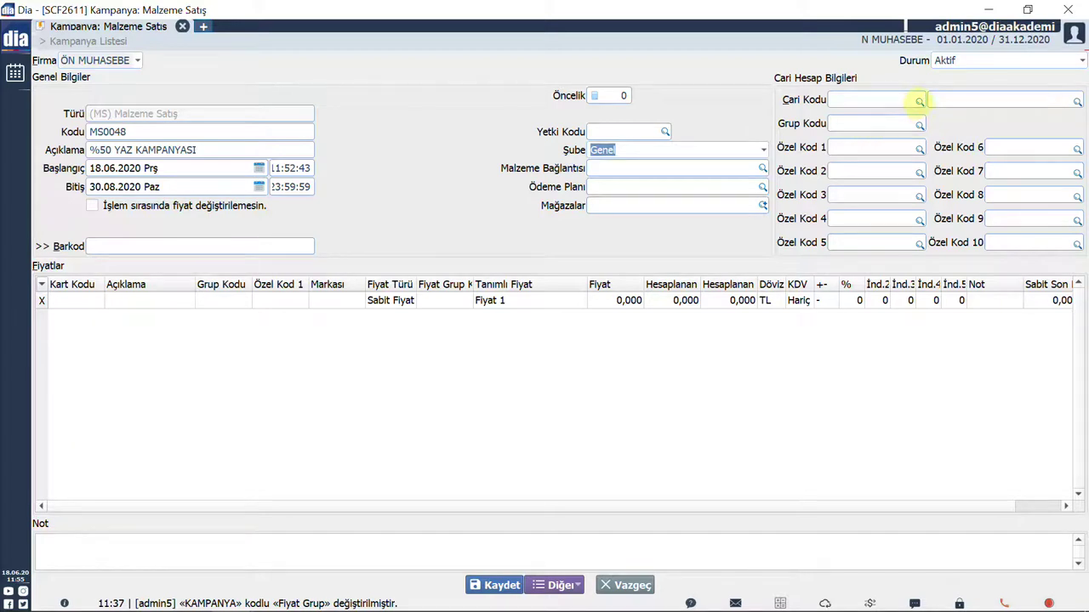
click(914, 102)
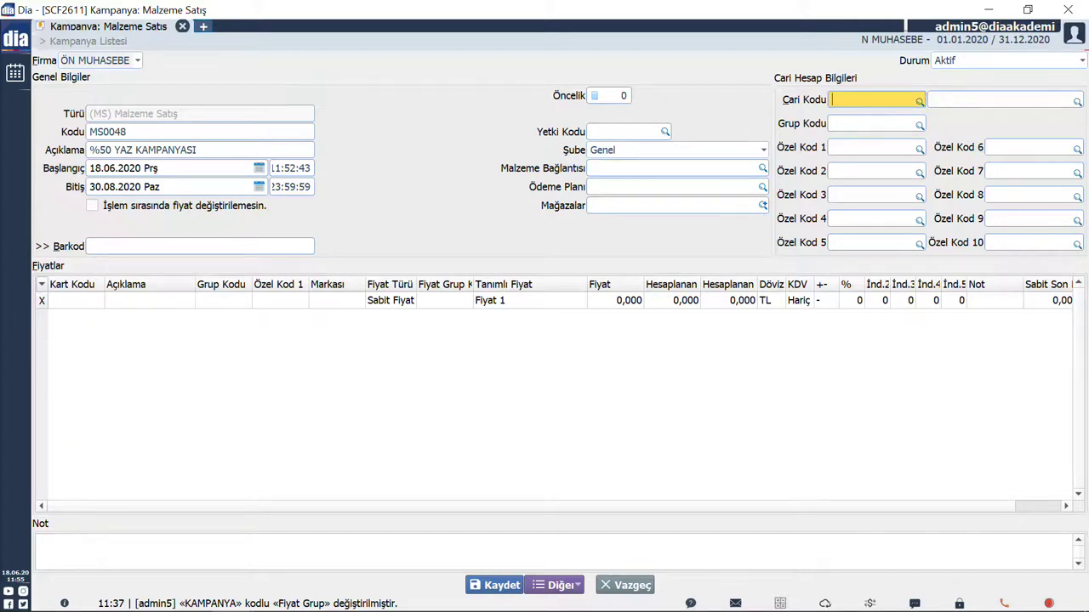
click(919, 102)
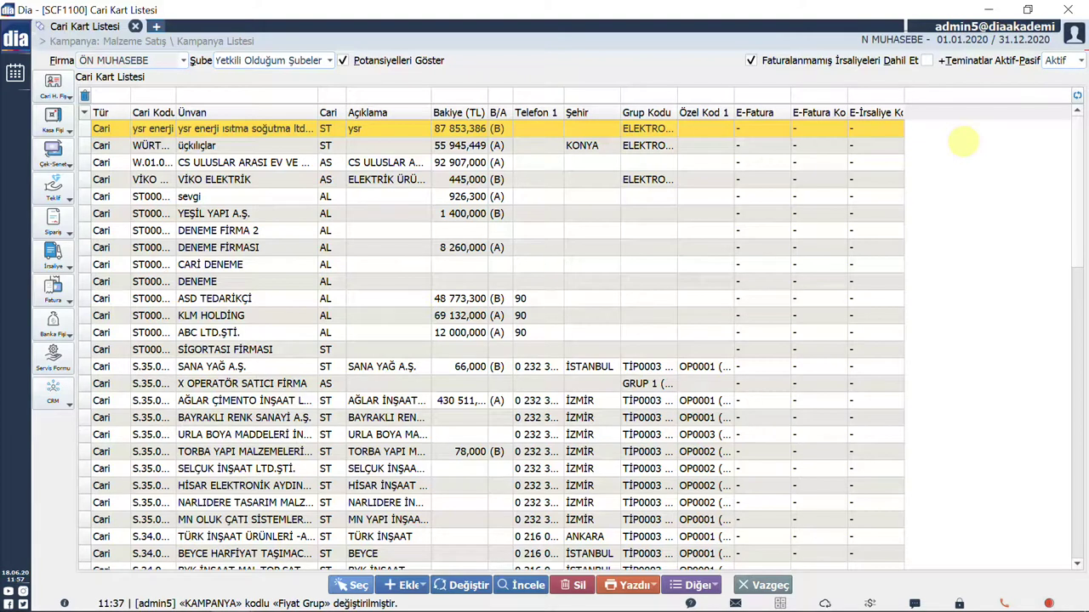
double_click(308, 217)
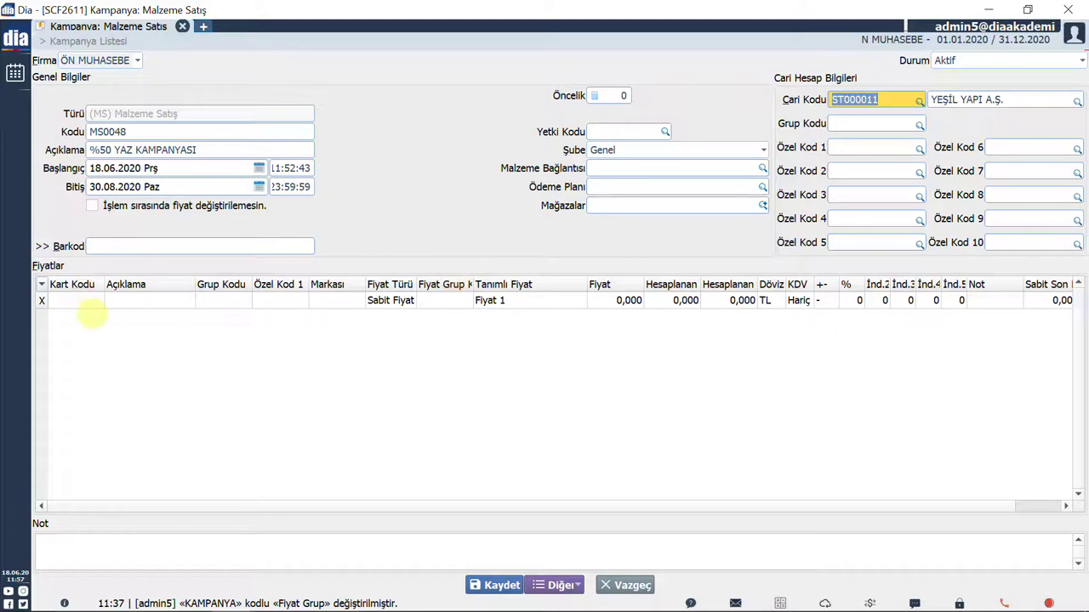
Add material 01, A Ürünü, to the first row of the campaign's price table.
click(145, 454)
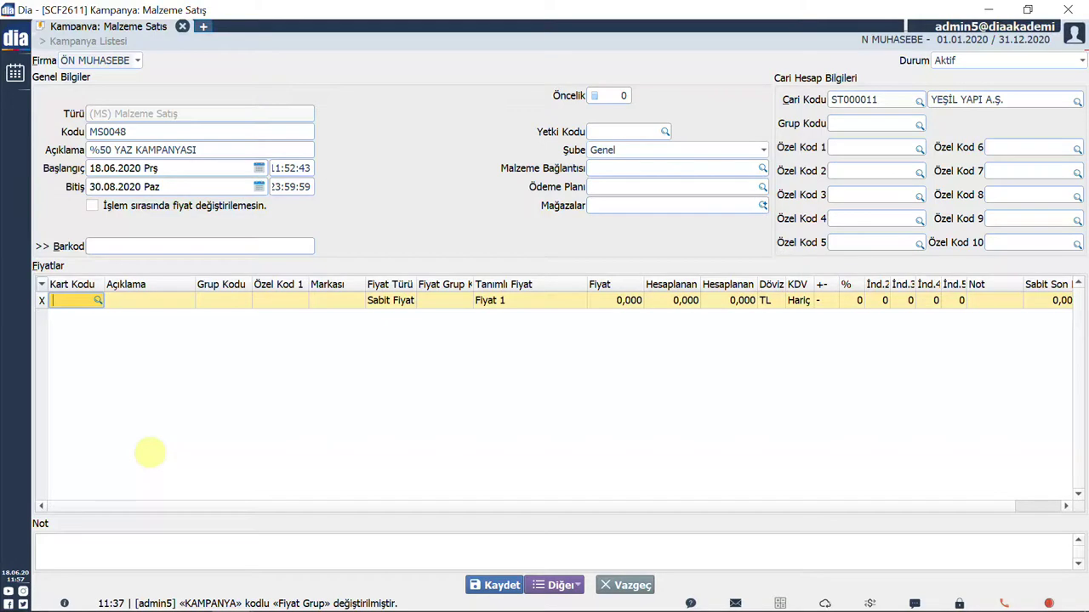
key(F2)
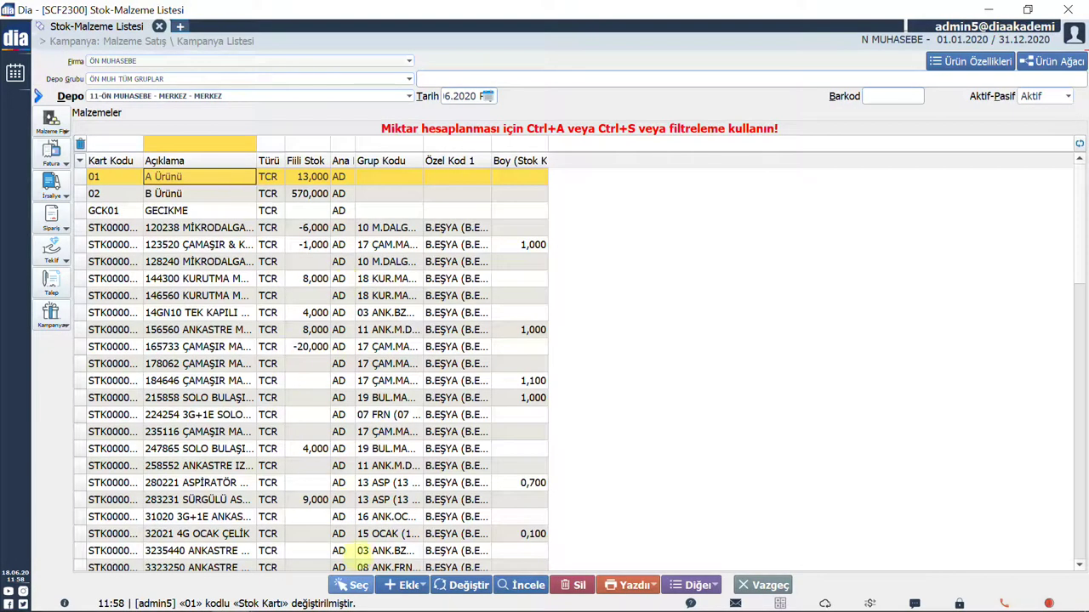
click(357, 585)
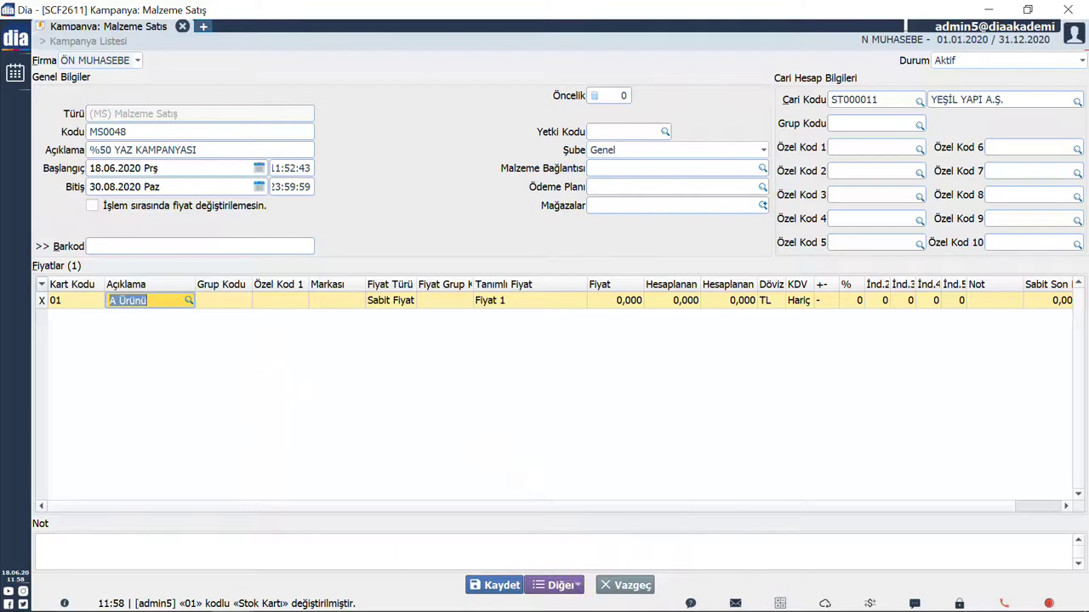
Mark A Ürünü, B Ürünü and GECIKME in the bulk material selection for material sales, and cancel the selection.
click(557, 585)
mouse_move(606, 553)
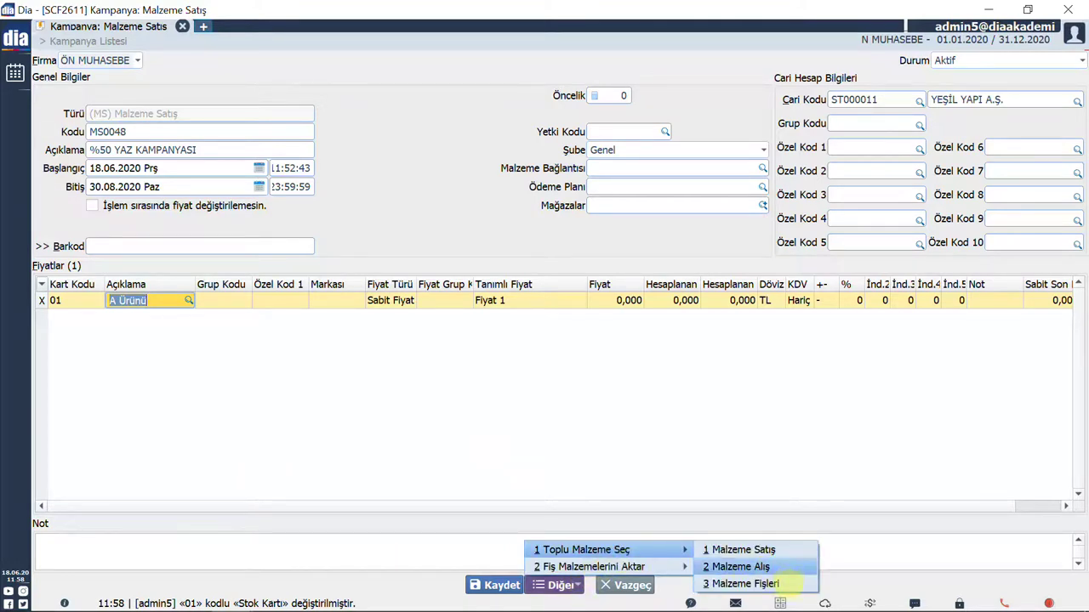
mouse_move(686, 568)
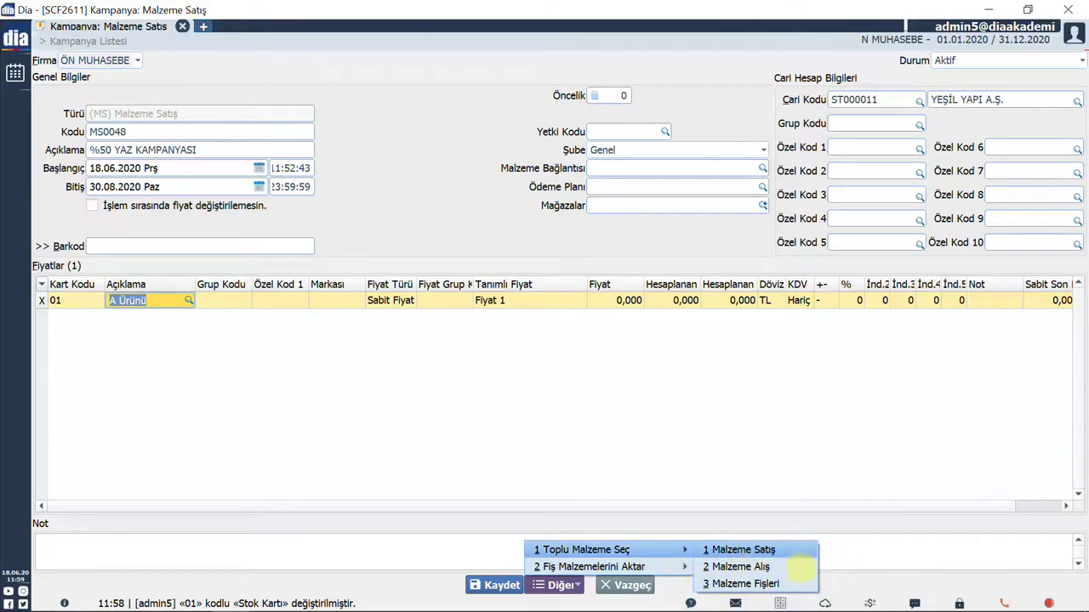
click(783, 550)
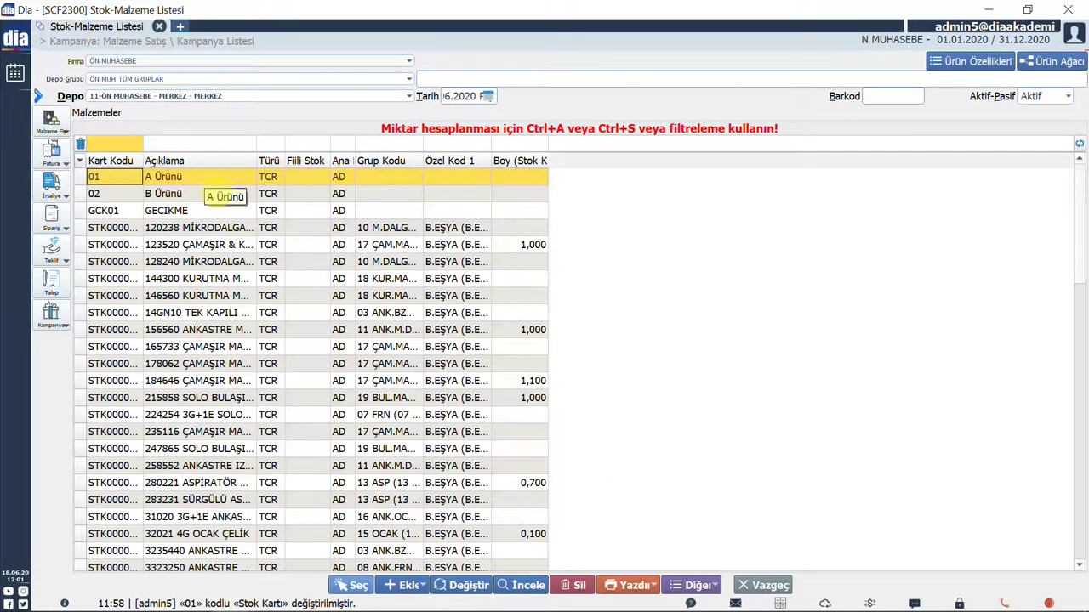
click(196, 179)
key(space)
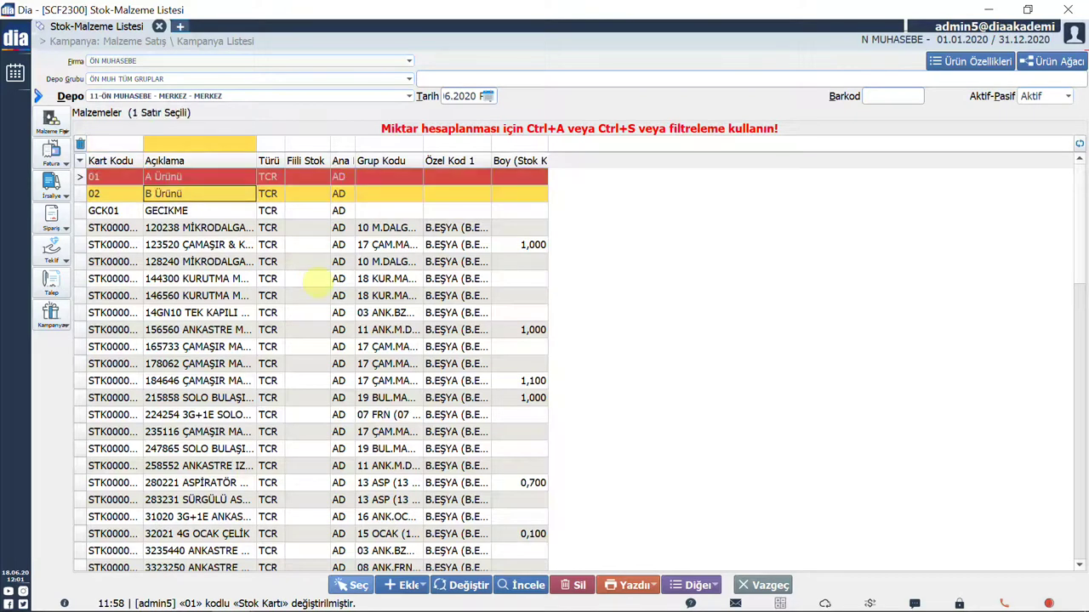
key(space)
key(space)
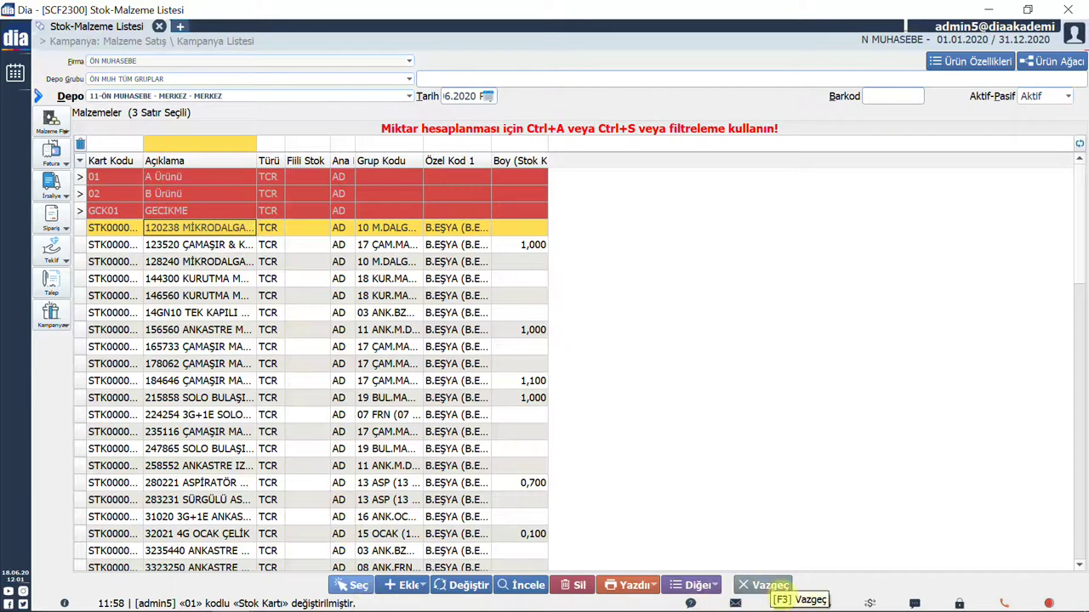
click(768, 586)
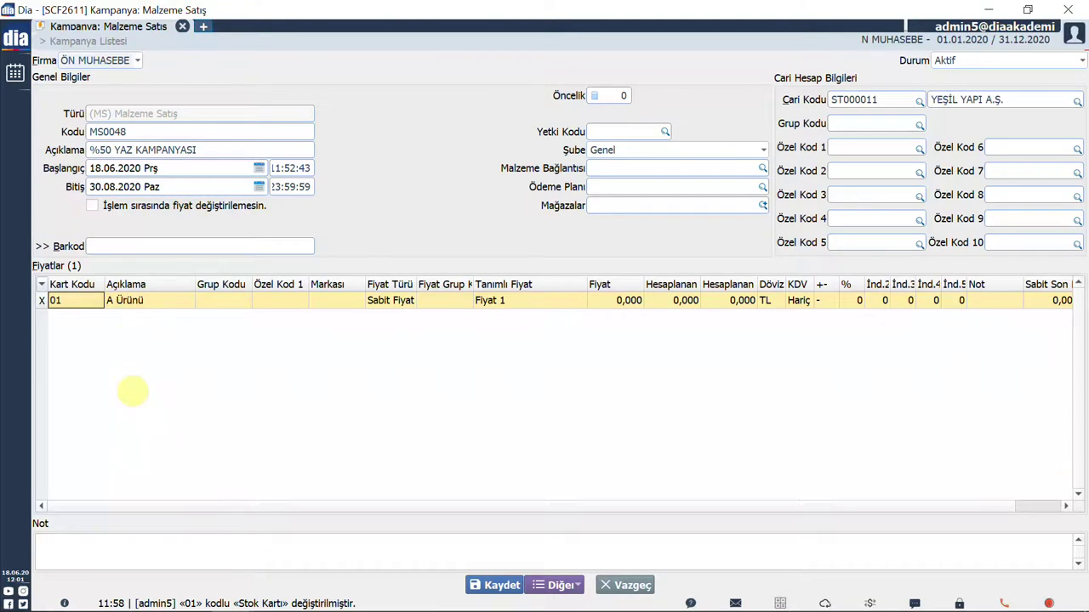
Change the price type of the A Ürünü row to the optional price (Opsiyon...).
click(406, 305)
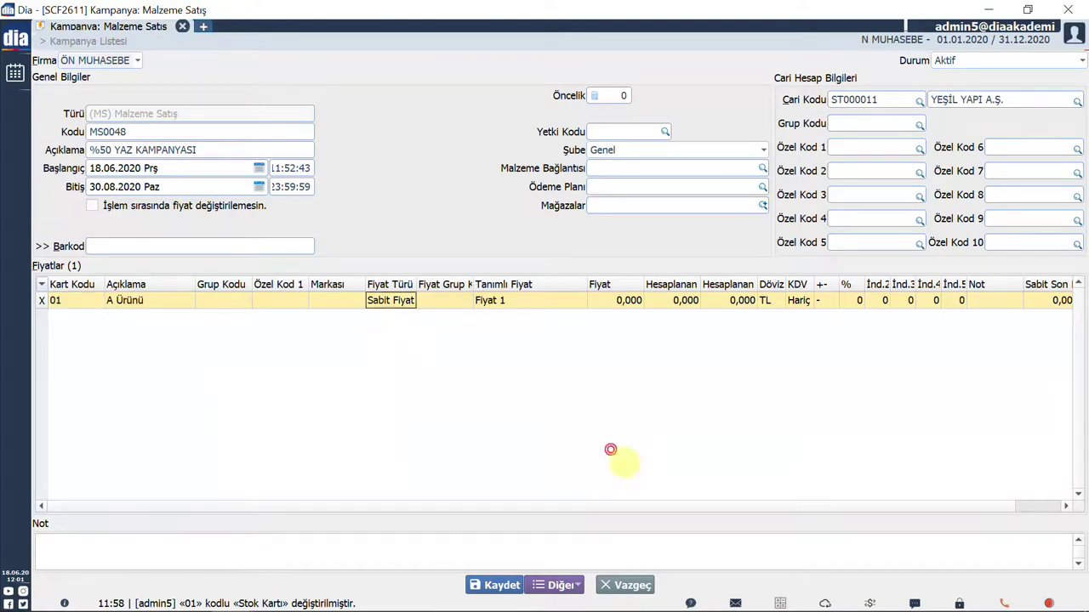
click(410, 301)
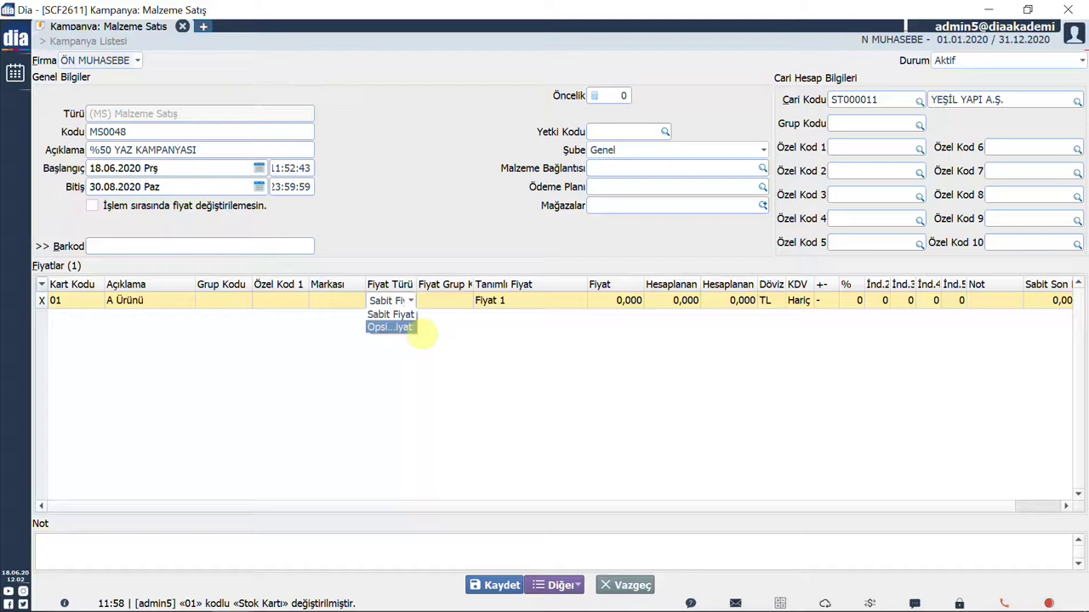
click(615, 483)
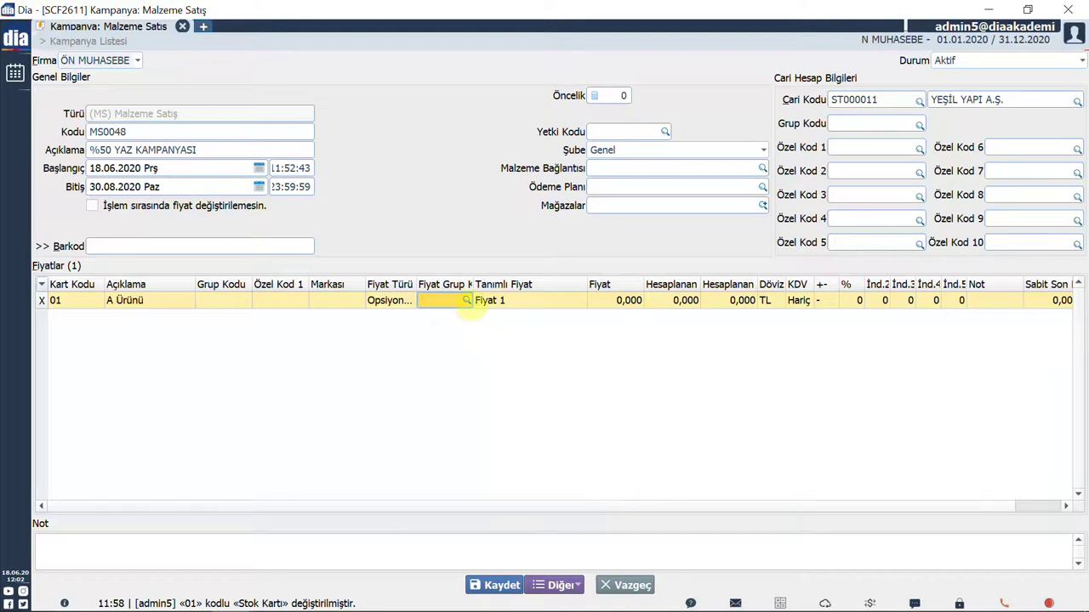
Start a new price group for the row with the description %50 YAZ KAMPANYASI and the code %50 YAZ KAMPANYA.
click(468, 302)
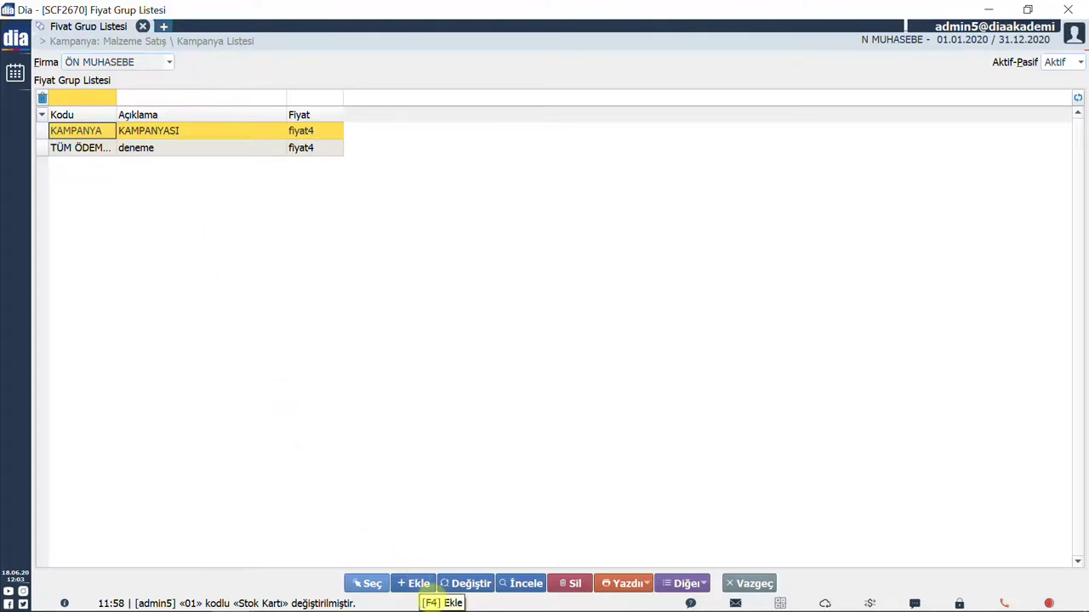
click(419, 584)
key(Tab)
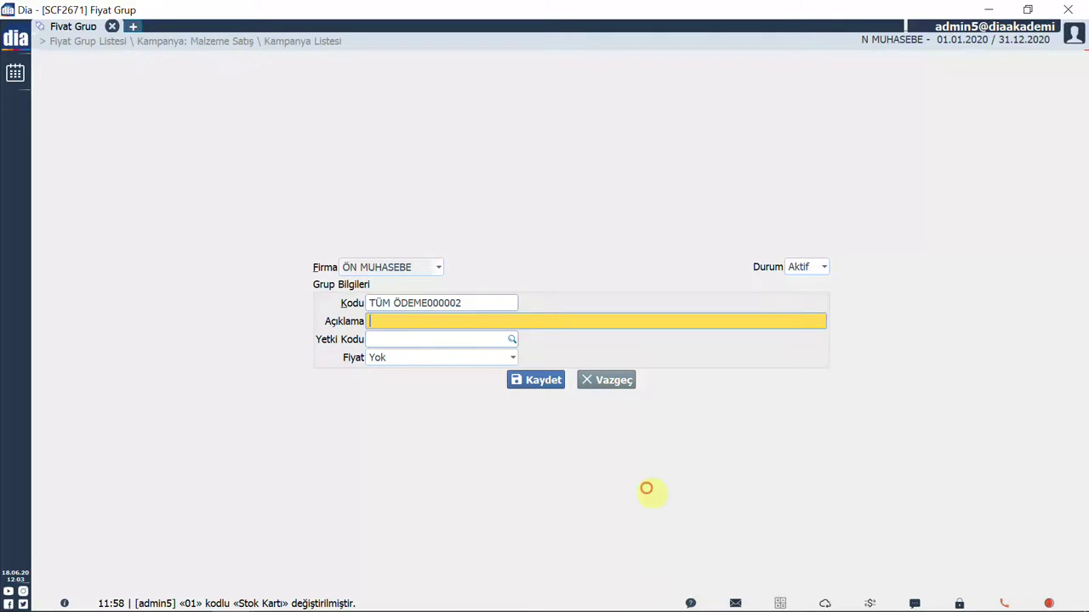
text(%50 YAZ KAMPANYASI)
key(shift+Home)
key(ctrl+c)
key(shift+Tab)
key(shift+Home)
key(ctrl+v)
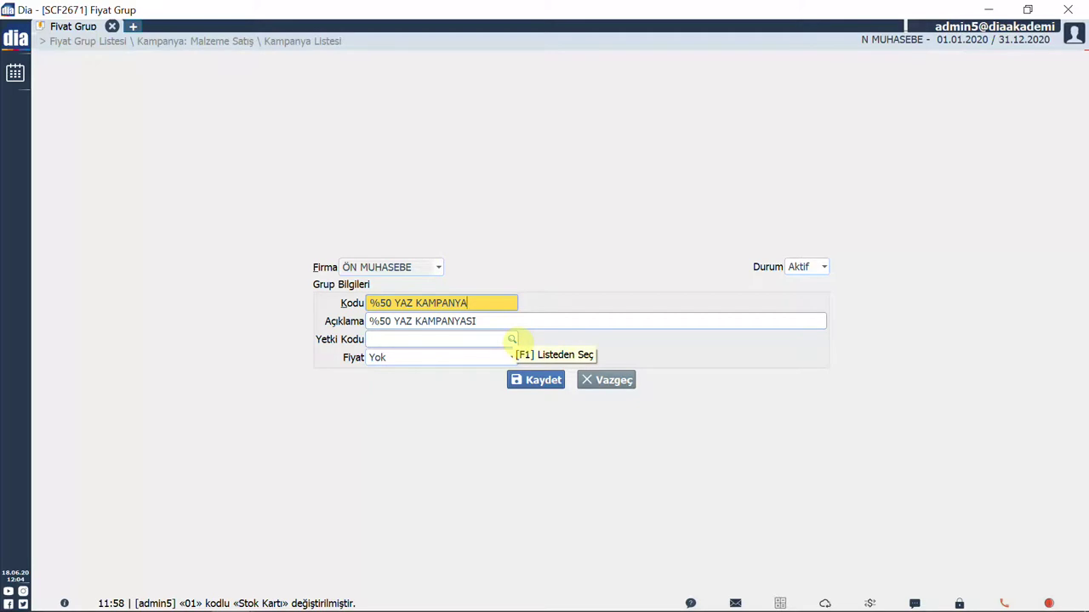
Set the new price group's price to Fiyat 1 and save the group.
click(512, 357)
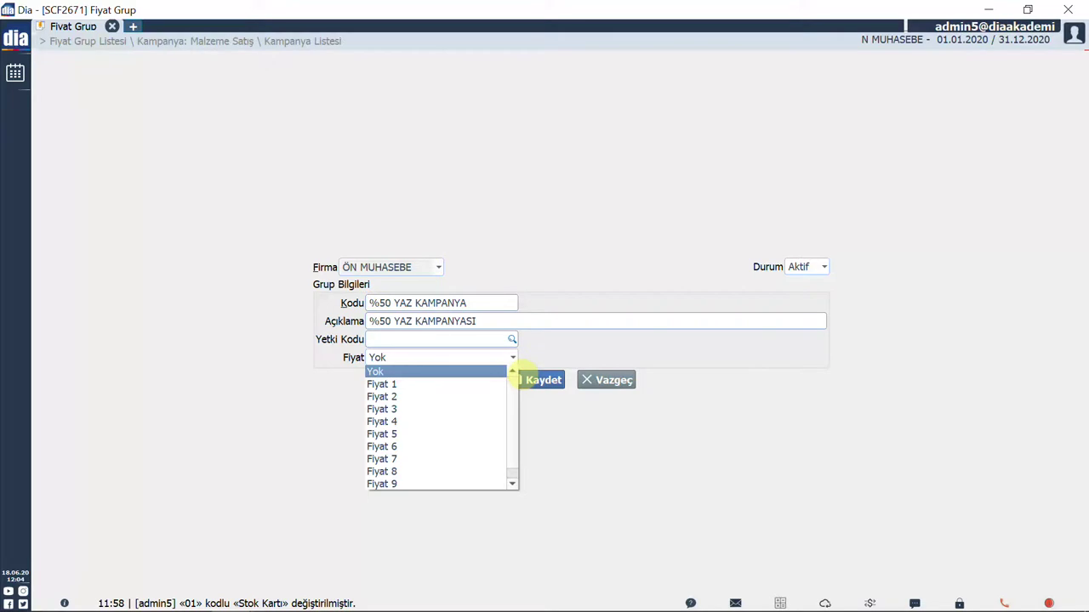
key(Down)
key(Tab)
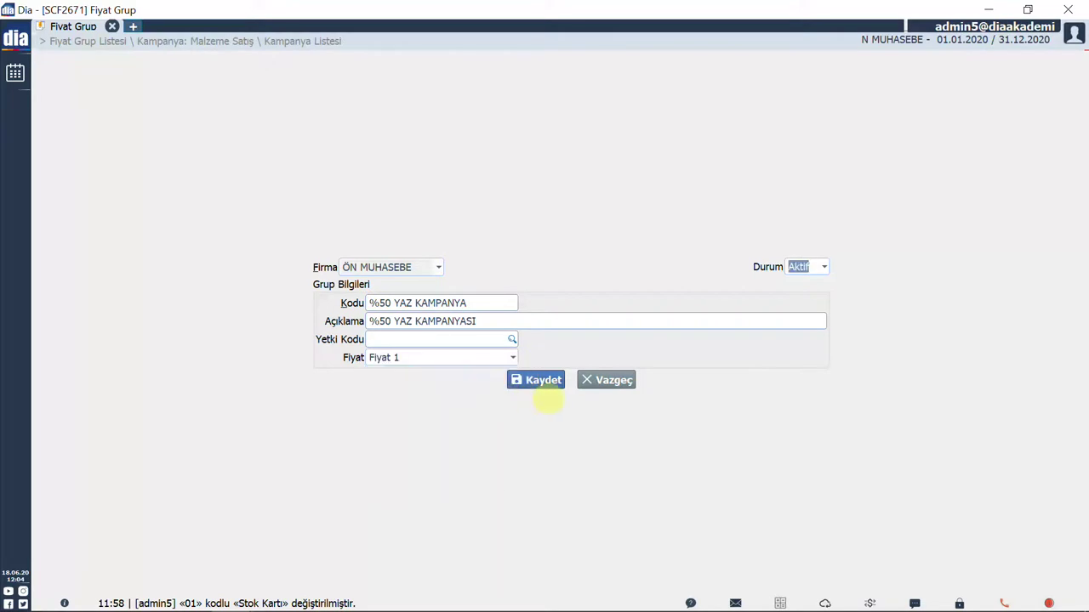
click(542, 385)
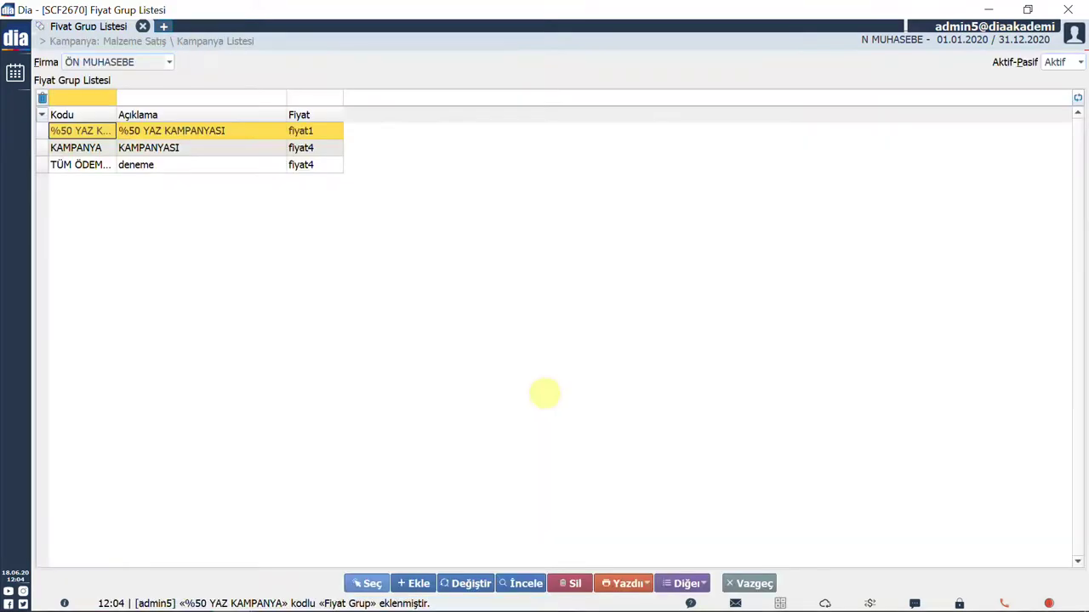
Assign the %50 YAZ KAMPANYA price group to the A Ürünü row and keep Fiyat 1 as its defined price.
key(Right)
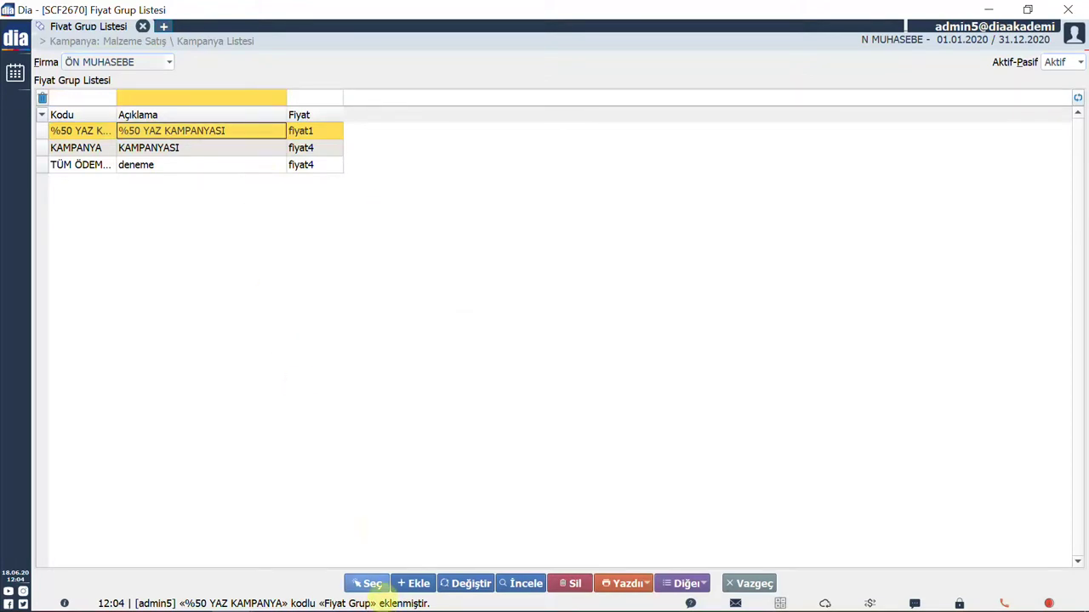
click(373, 583)
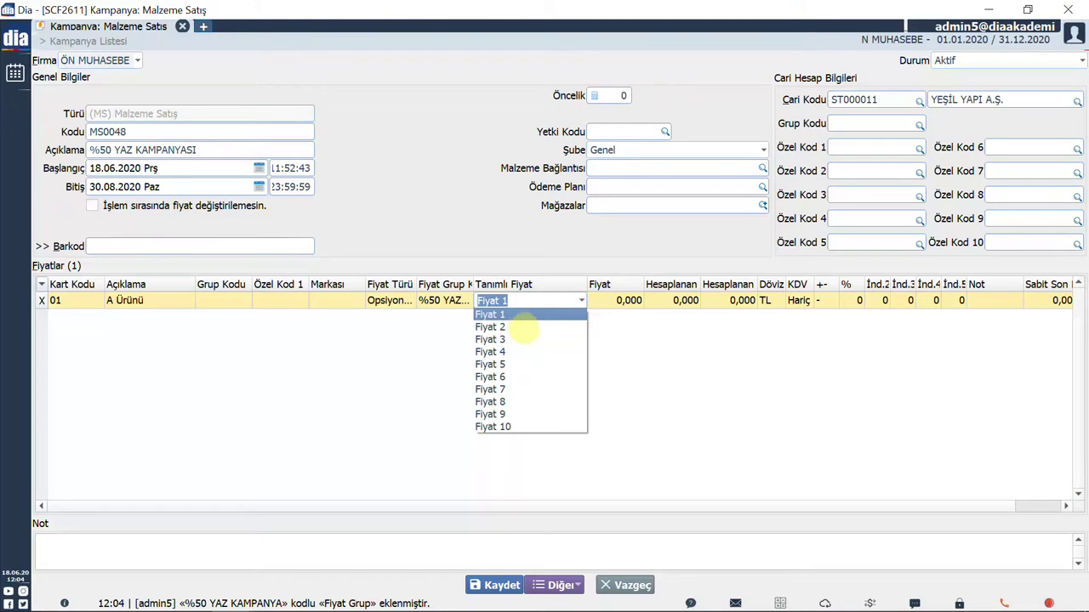
click(768, 477)
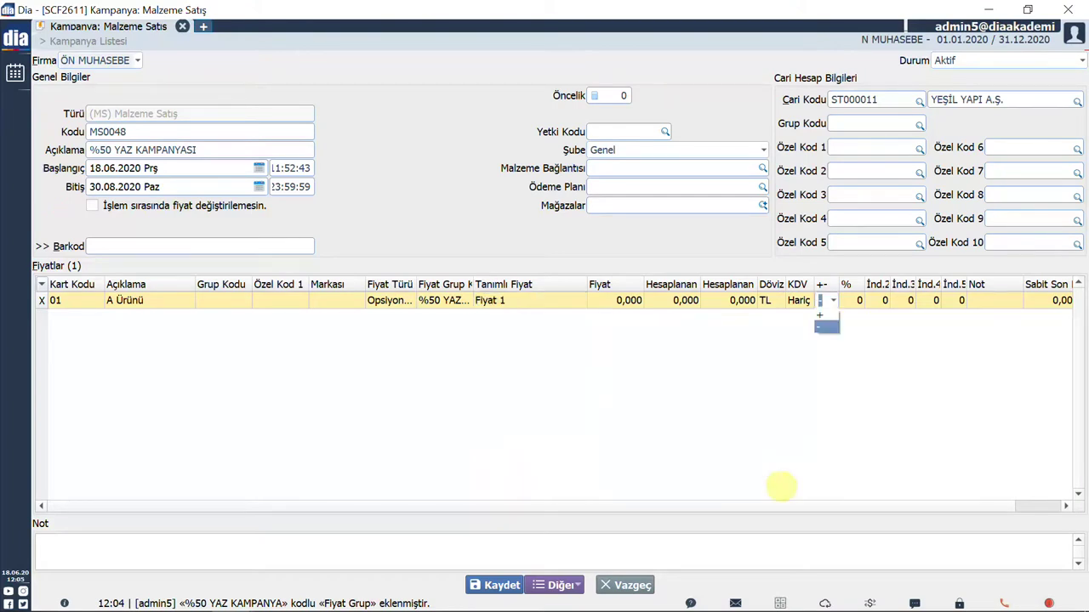
Set the A Ürünü row's price adjustment sign to minus (-) and its percentage to 50.
click(823, 301)
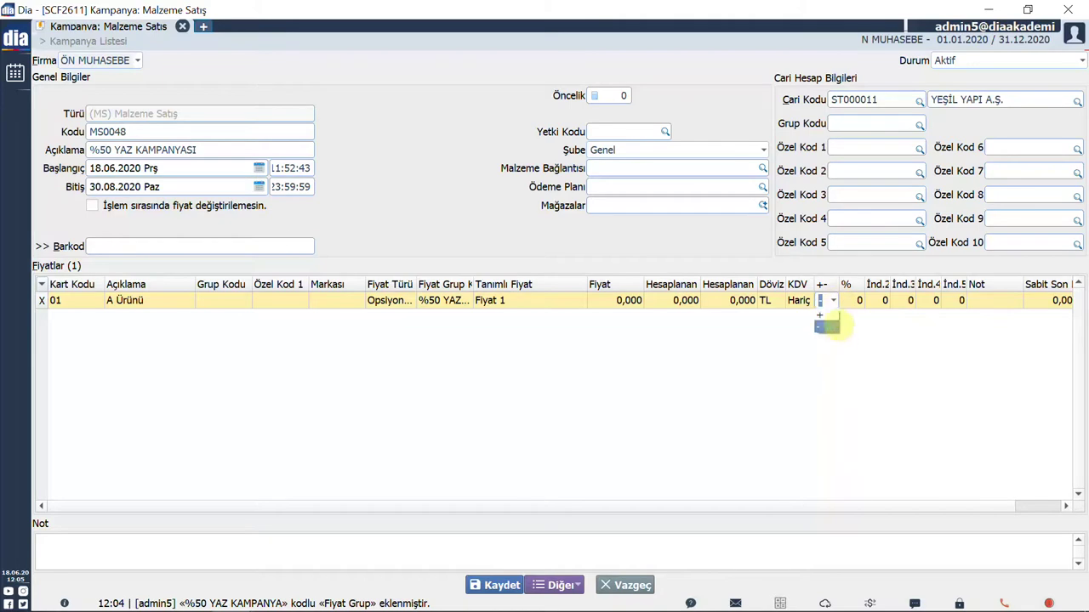
click(829, 326)
click(855, 301)
text(50)
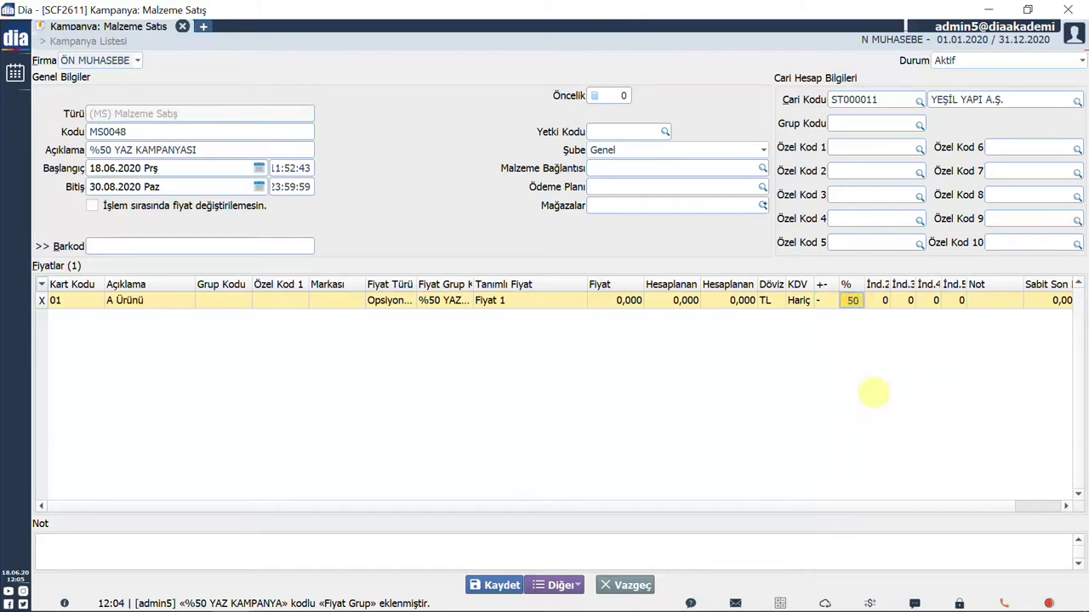
Add the note MS KAMPANYASI to the campaign and save the campaign.
click(192, 550)
text(MS KAMPANYASI)
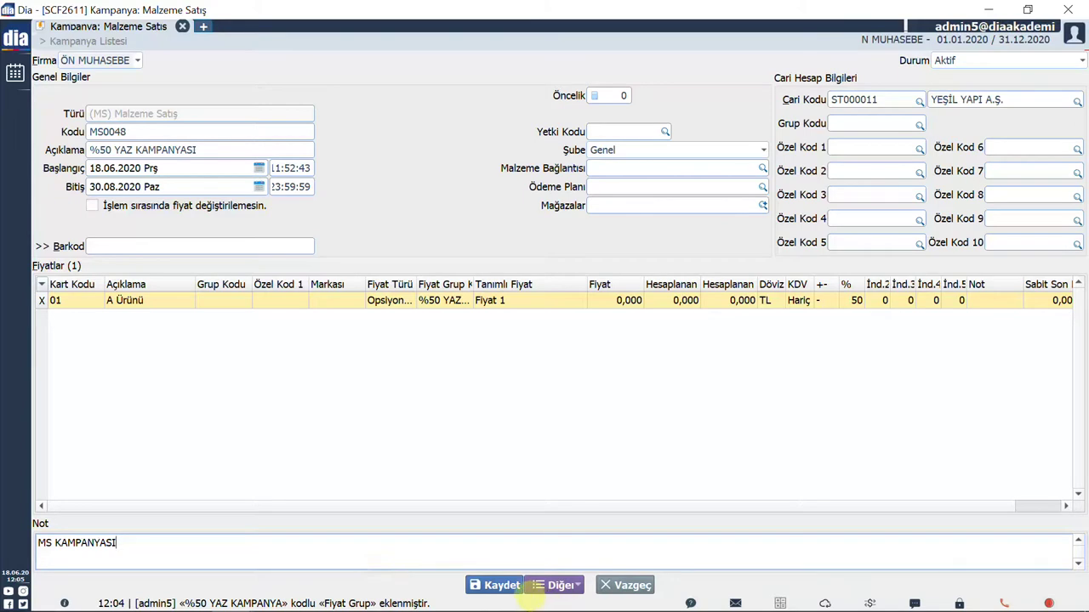
click(506, 585)
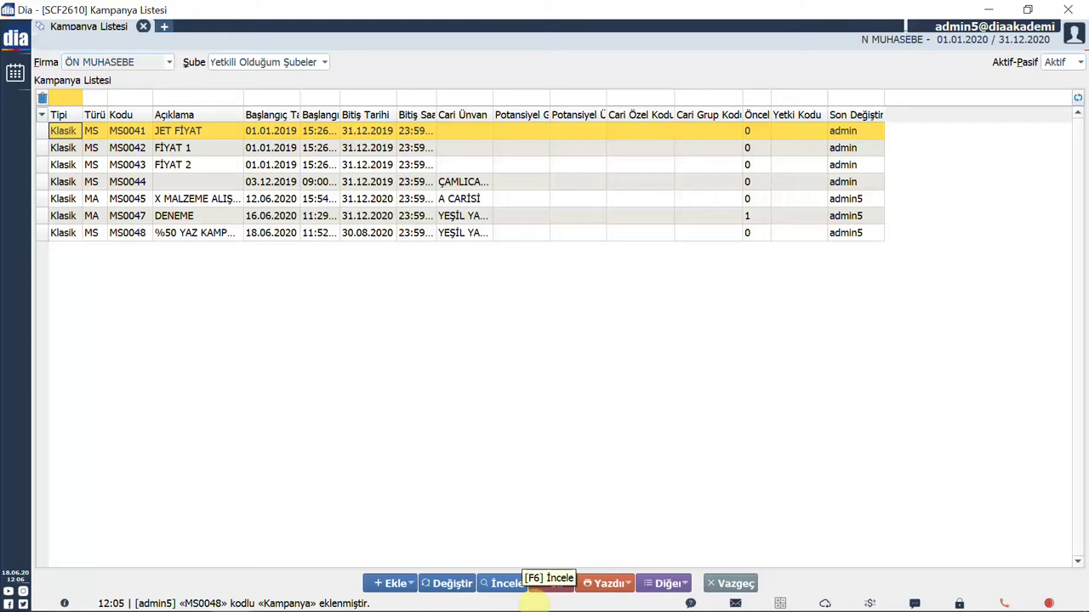
Open the invoice list (Fatura Listesi) from the Fatura module.
key(ctrl+m)
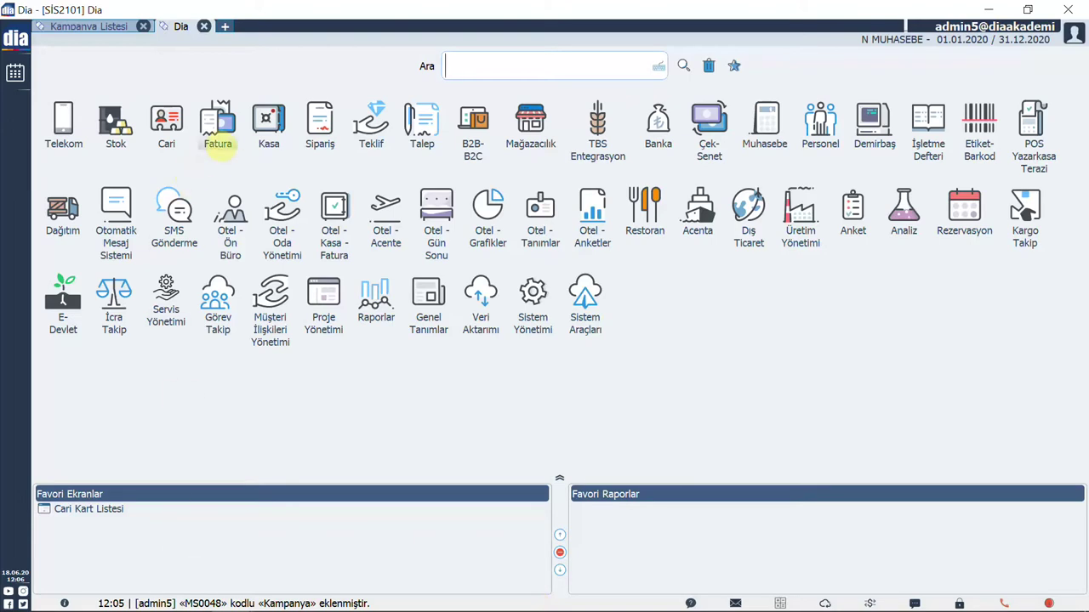
click(219, 136)
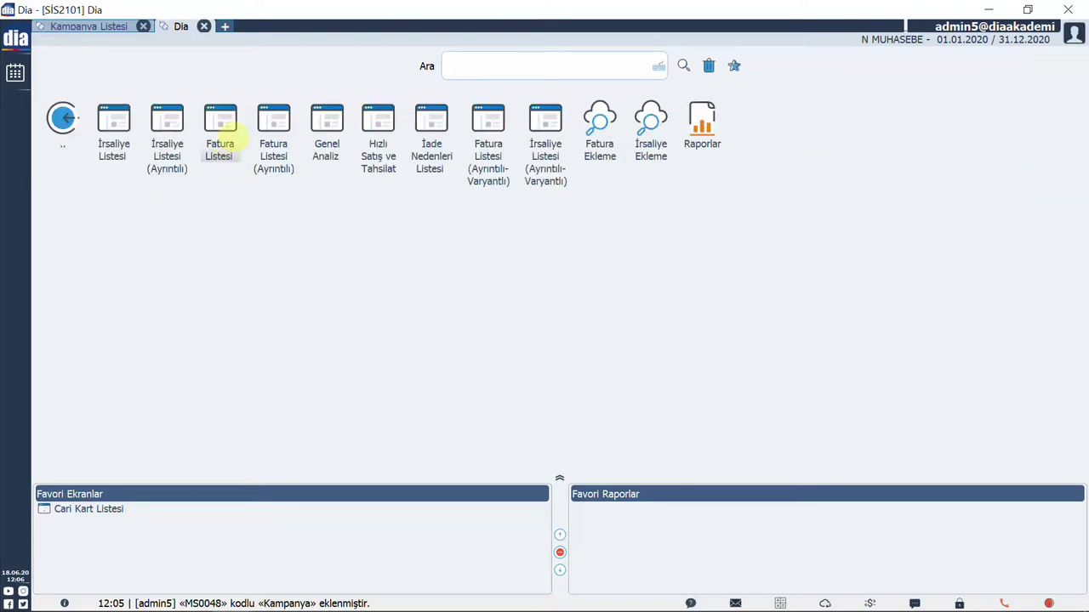
click(221, 127)
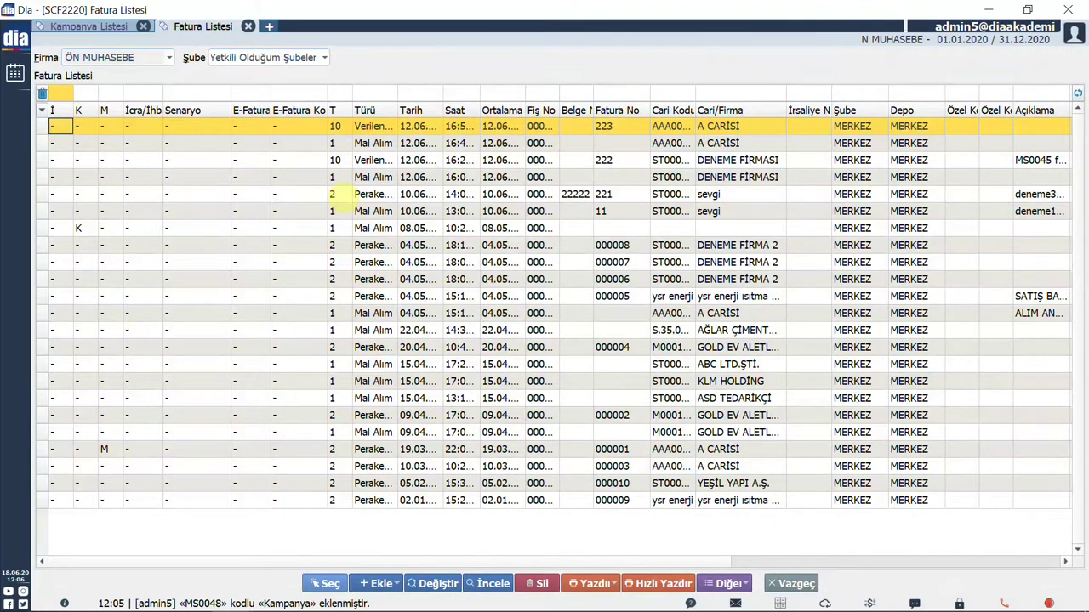
Start a new retail sales invoice (Perakende Satış) and choose YEŞİL YAPI A.Ş. as its current account.
click(381, 583)
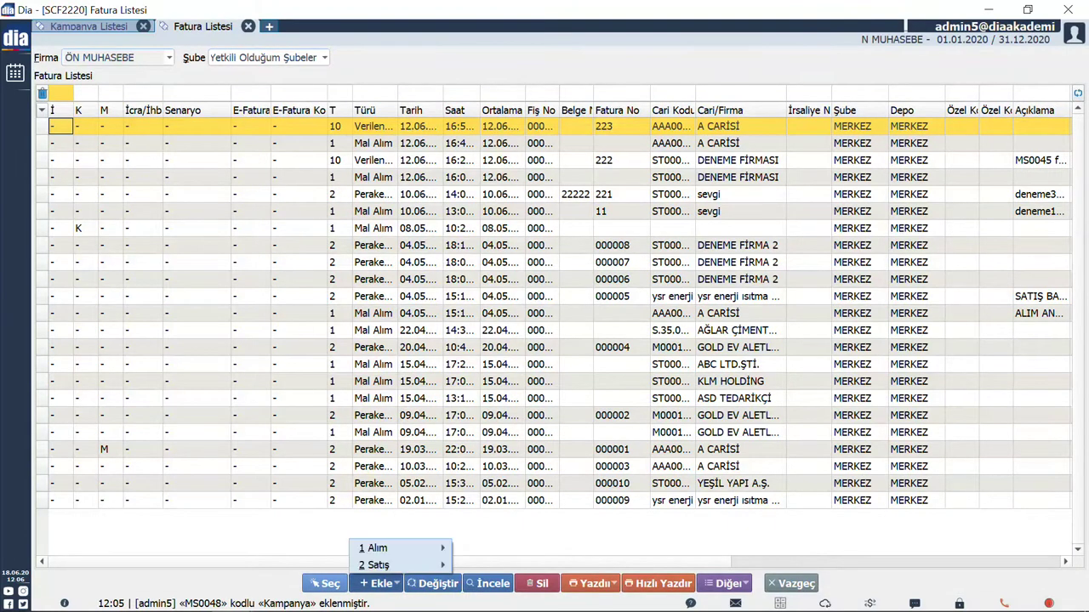
mouse_move(400, 564)
click(503, 519)
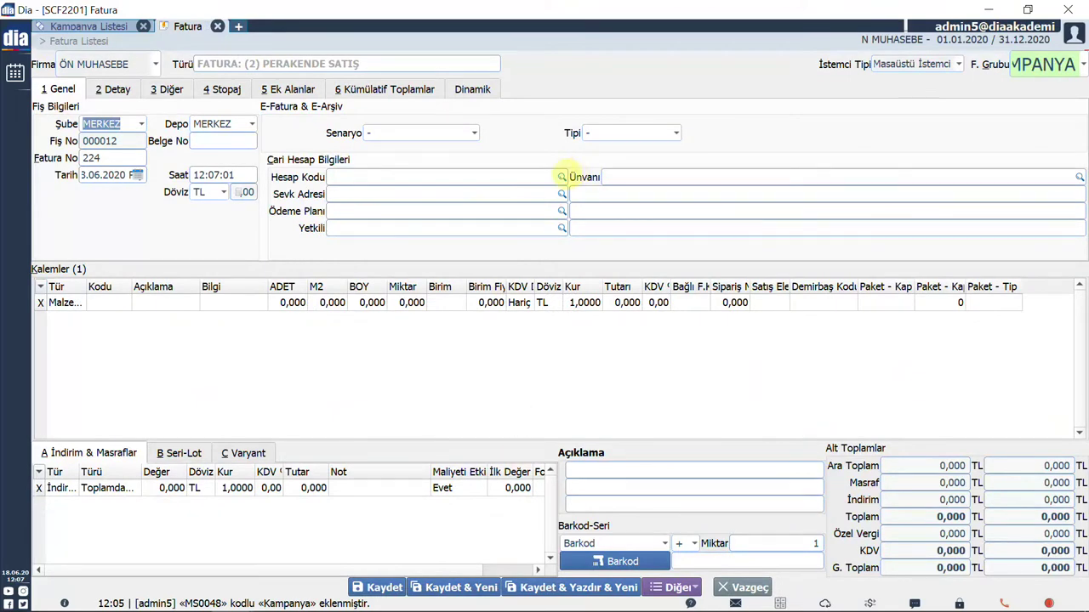
click(562, 176)
click(352, 584)
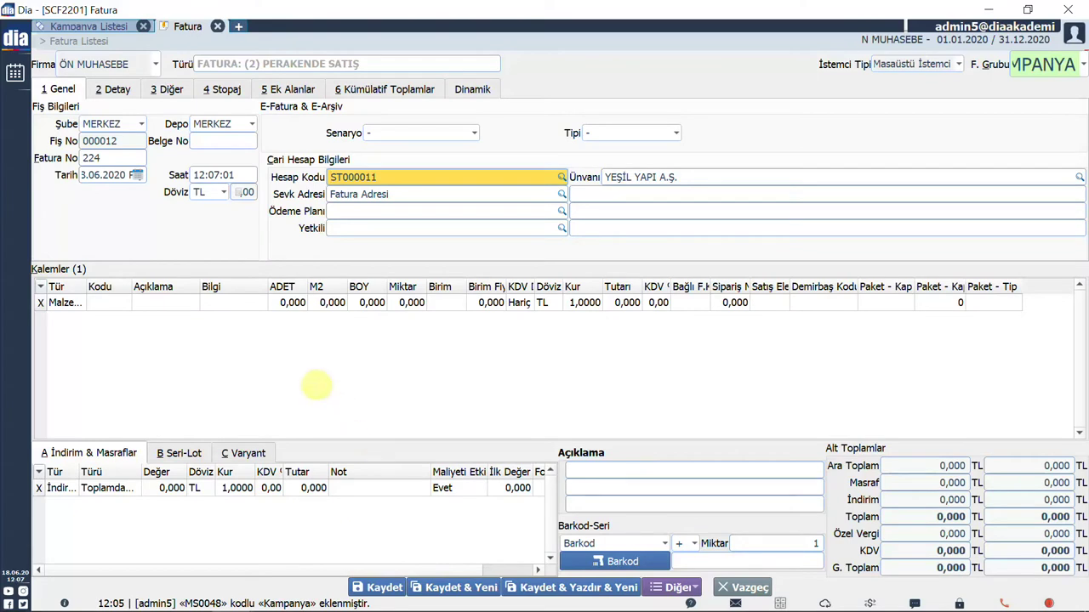
Add the material A Ürünü to the invoice's first line with a quantity of 1.
click(128, 306)
click(127, 303)
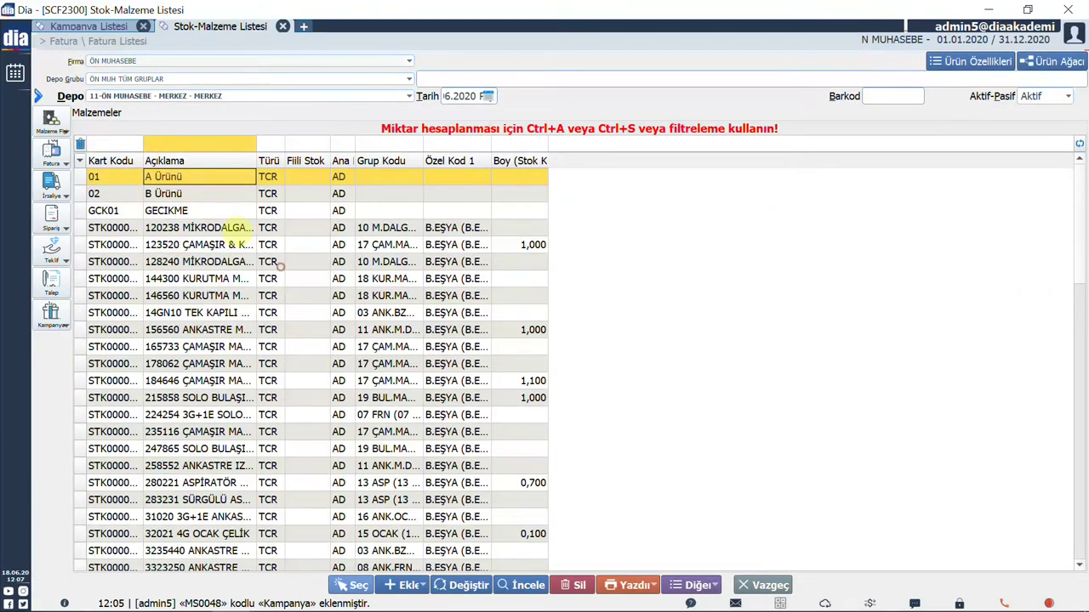
click(366, 589)
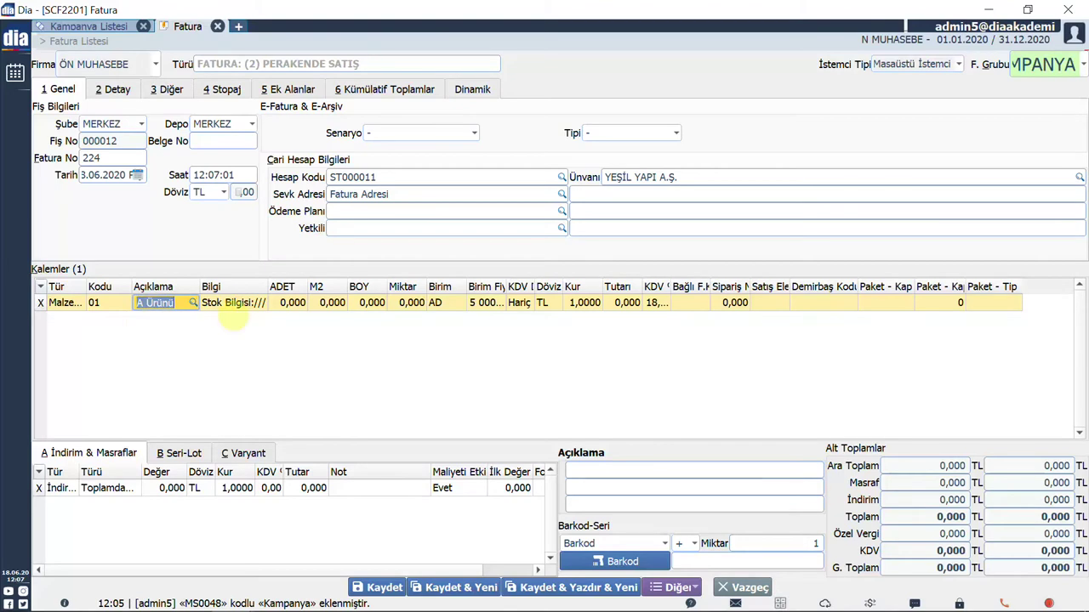
click(412, 303)
text(1)
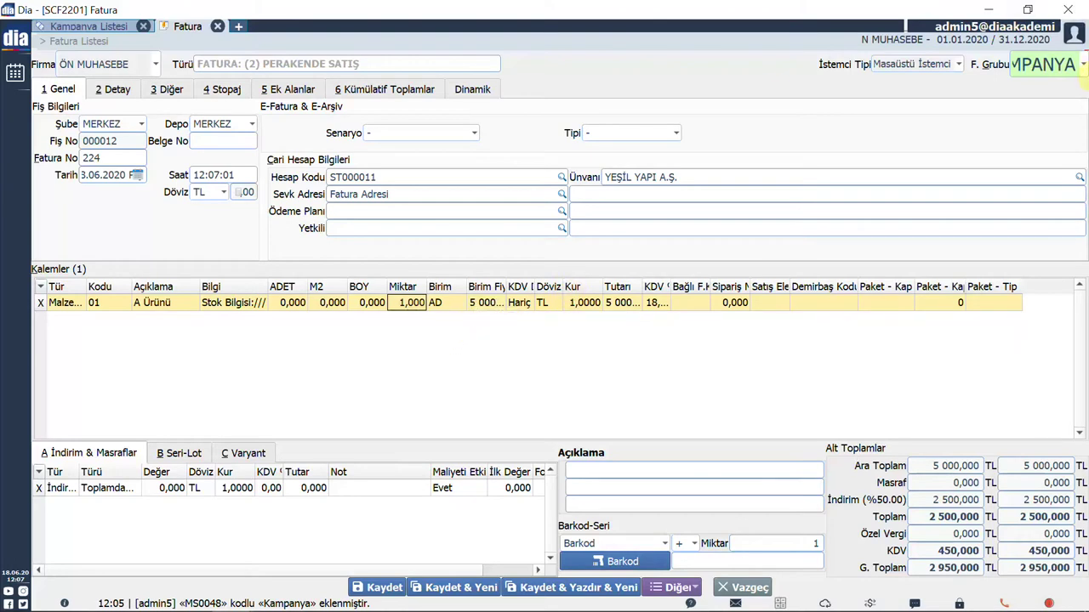
Select the %50 YAZ KAMPANYA price group for the invoice and save the invoice.
click(1073, 65)
click(1052, 111)
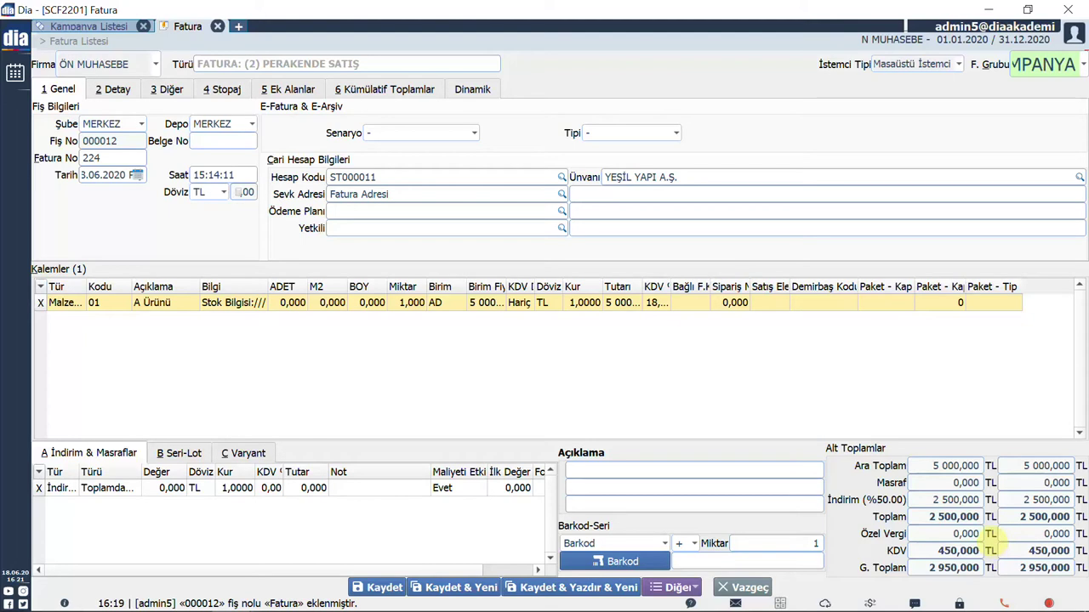
click(380, 587)
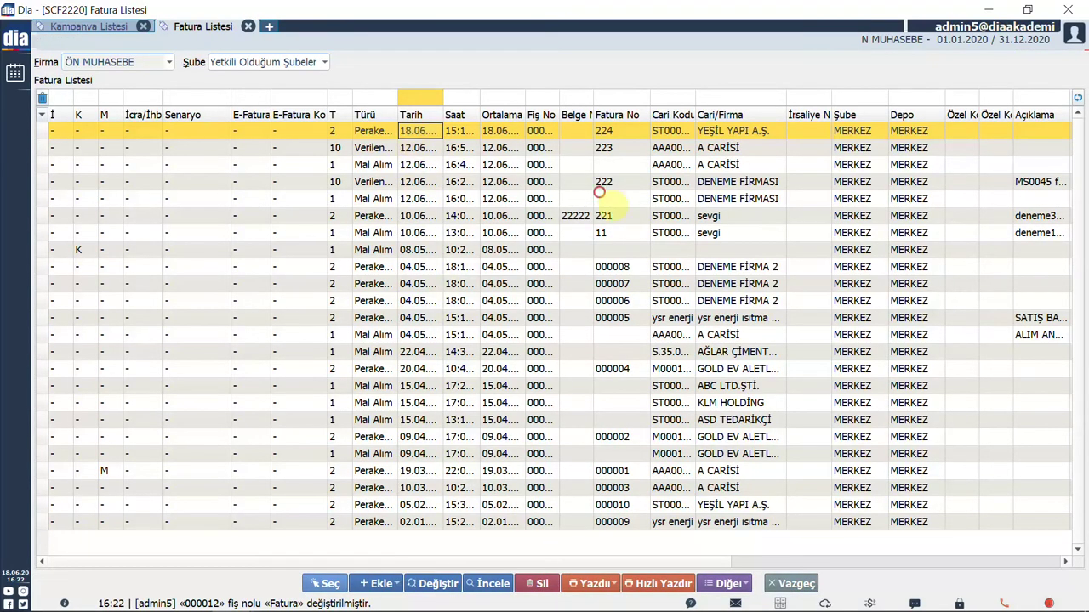
Open the list of additional operations for the saved YEŞİL YAPI A.Ş. retail sales invoice.
click(728, 584)
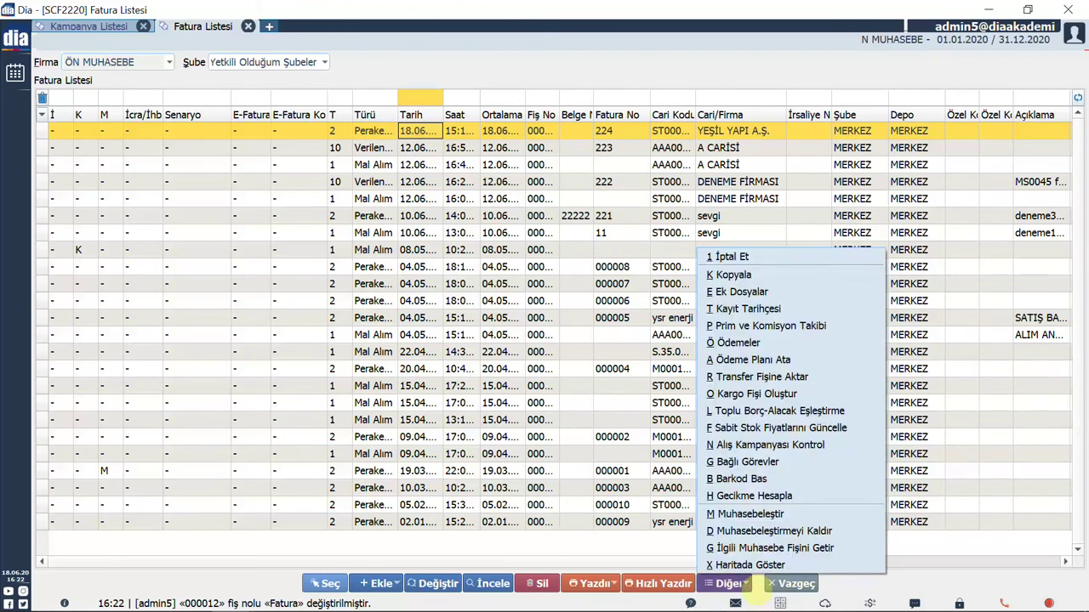